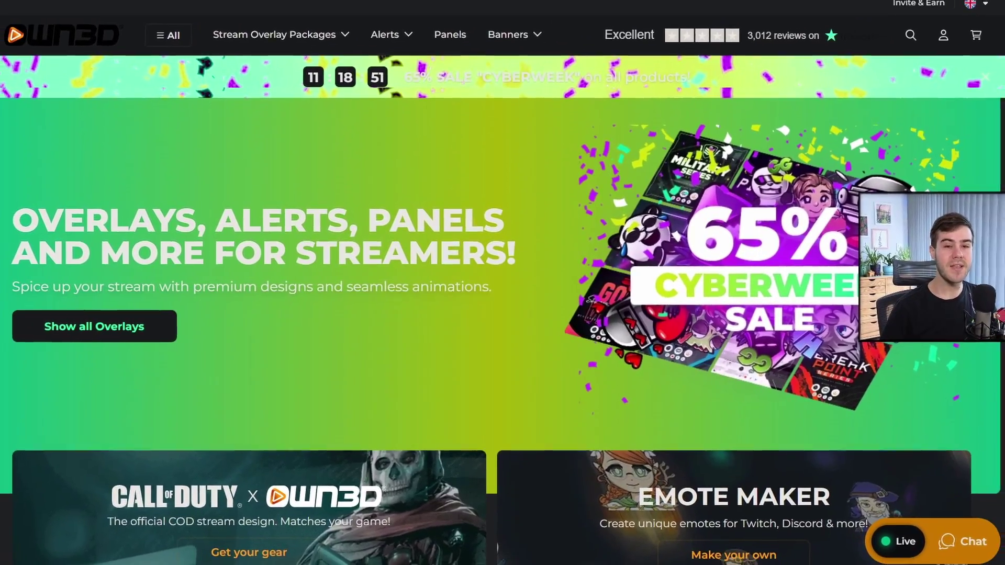
Step: Open the Hotkeys page in OBS Studio's Settings
scroll(771, 184, "down", 2)
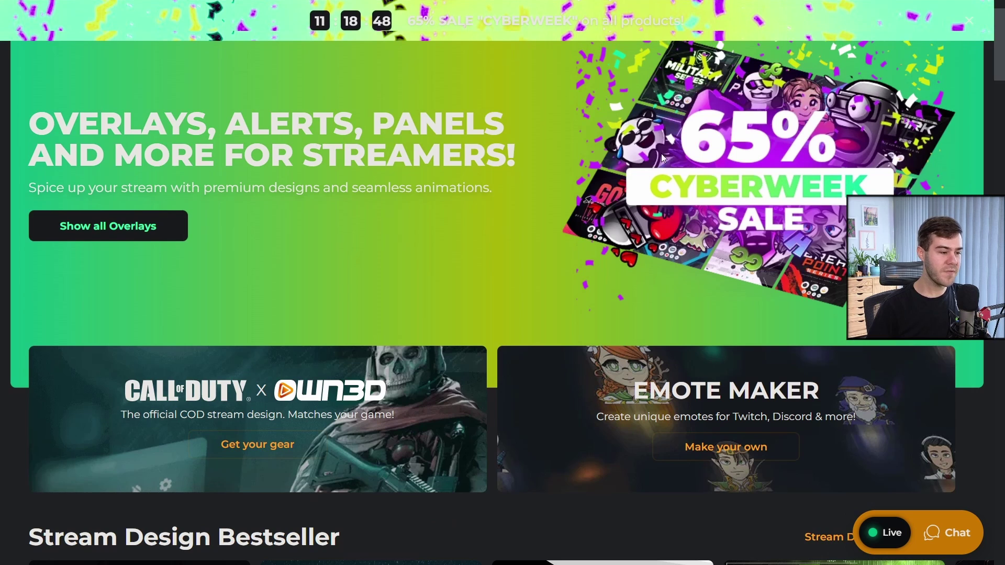
scroll(748, 168, "down", 9)
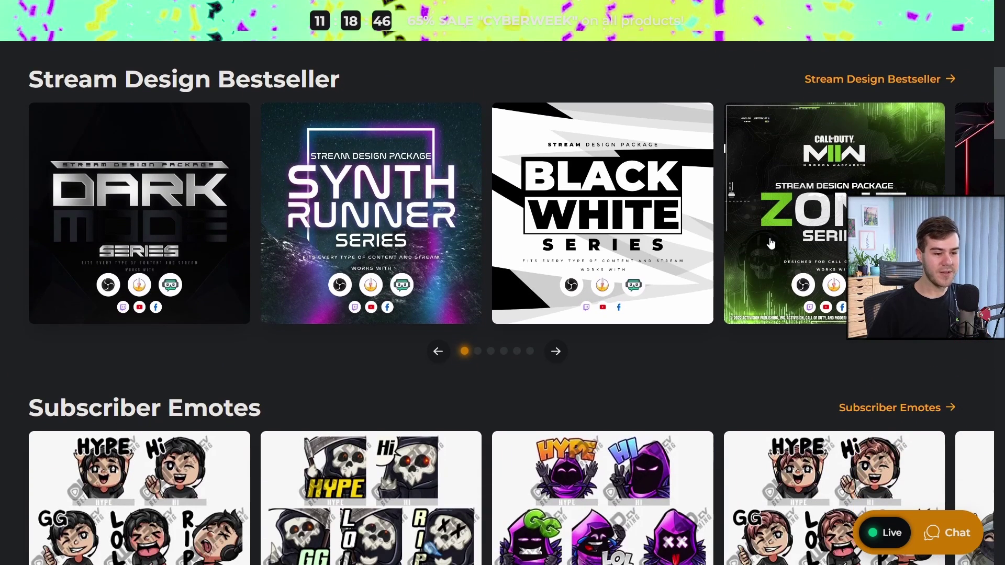
scroll(770, 242, "up", 1)
left_click_drag(40, 63, 592, 63)
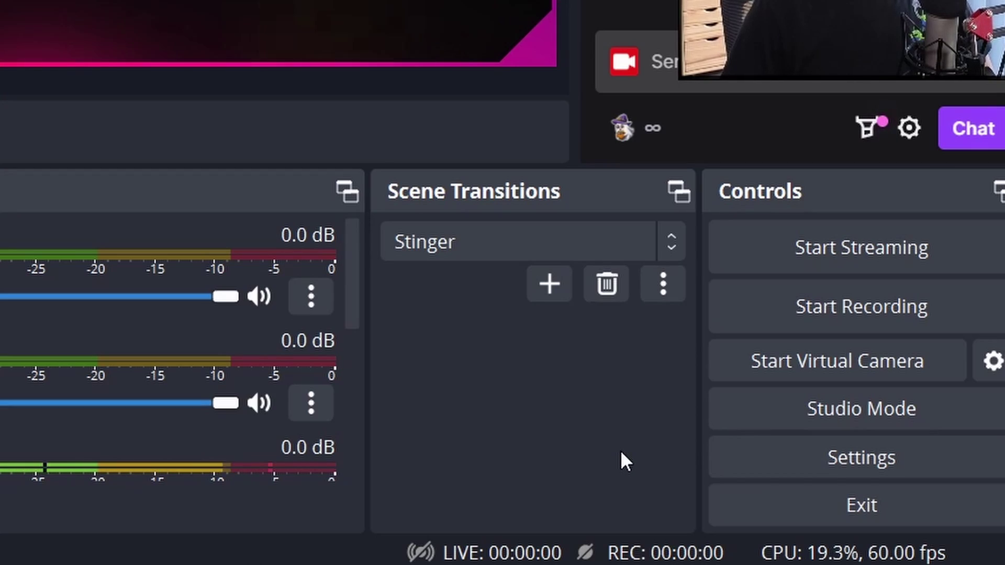
left_click(827, 470)
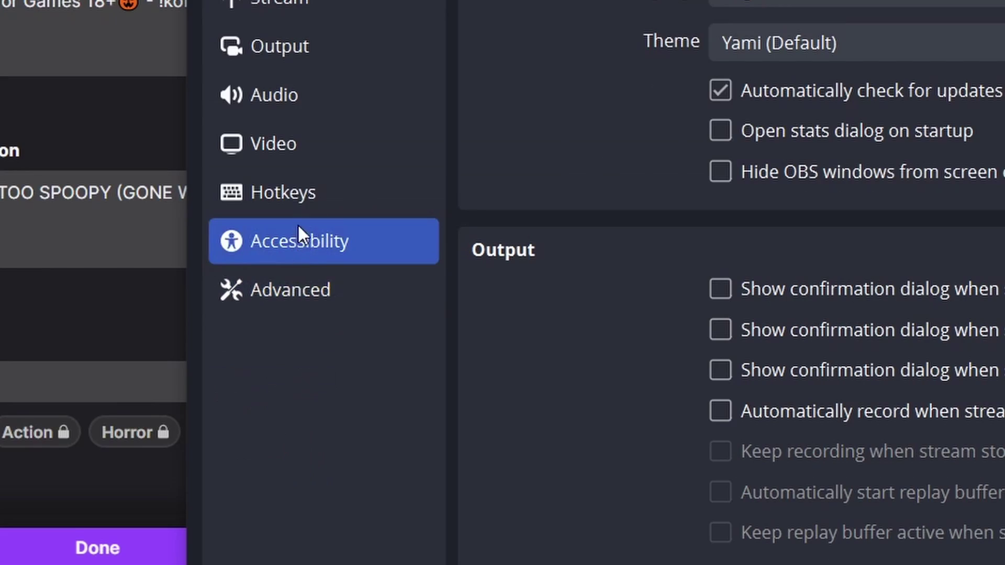
left_click(318, 186)
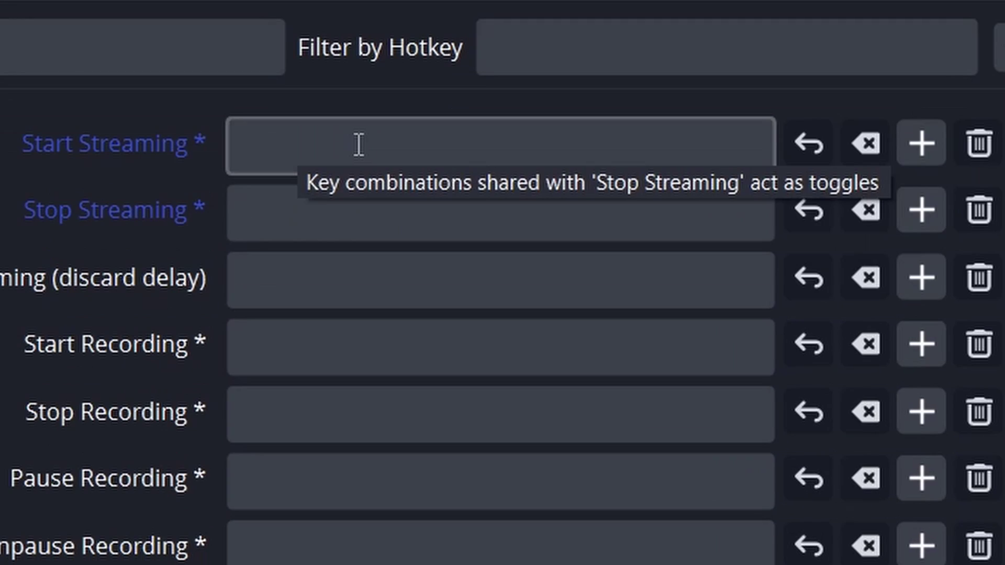
Step: Bind the / key to Start Streaming, then select the Stop Streaming field
left_click(347, 198)
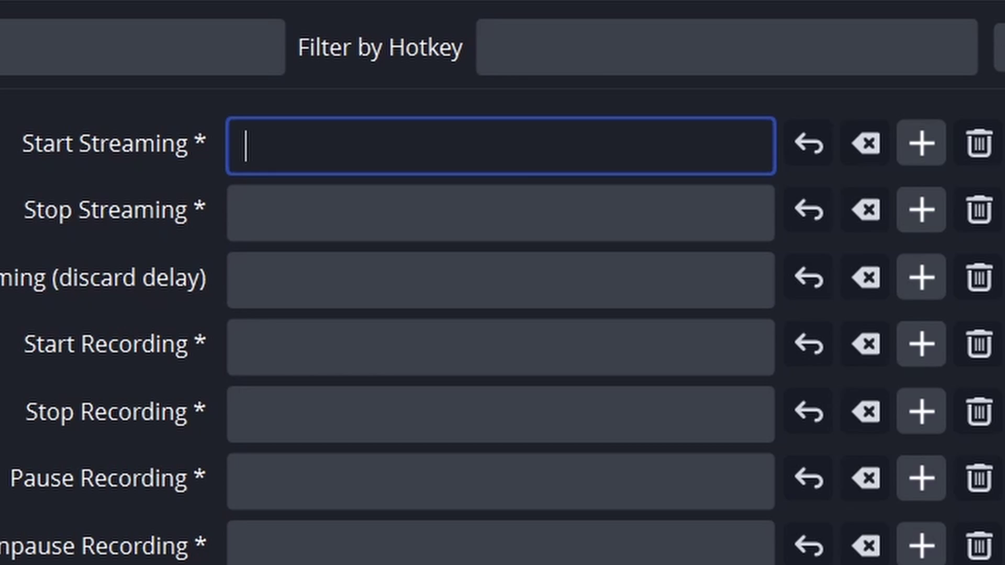
key("slash")
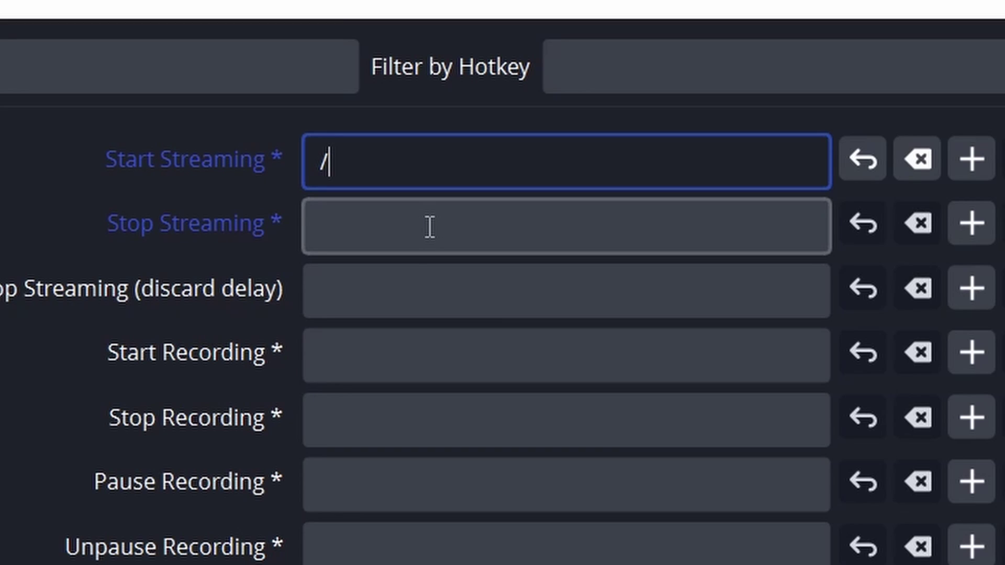
left_click(430, 227)
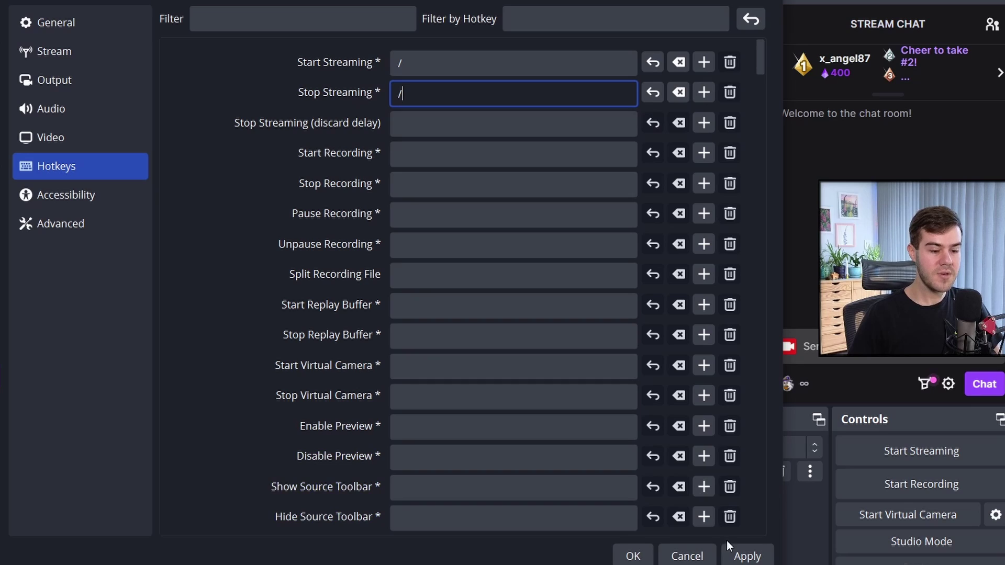
Step: Clear the Stop Streaming hotkey, then scroll down toward the scene hotkey sections
left_click(678, 93)
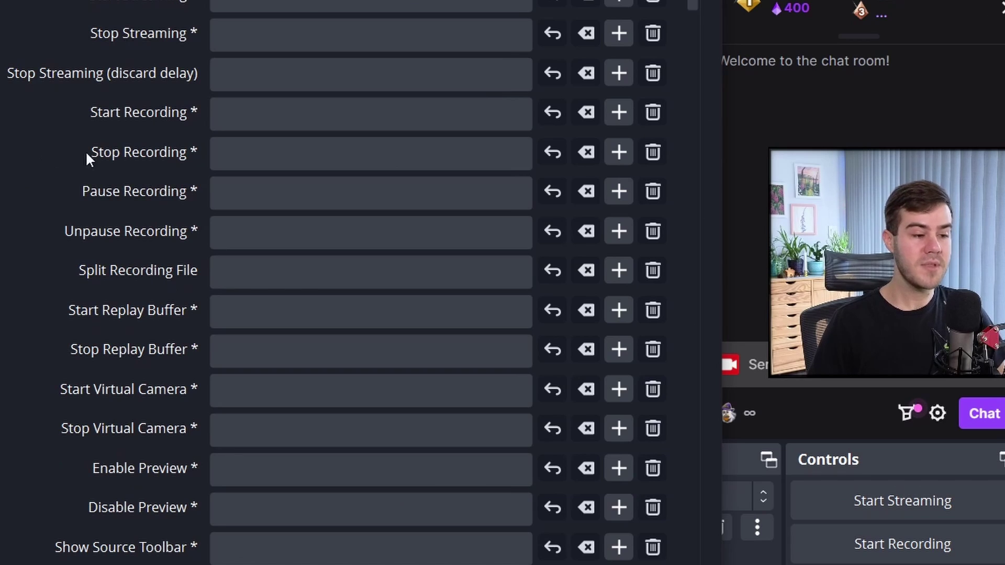
scroll(335, 183, "down", 1)
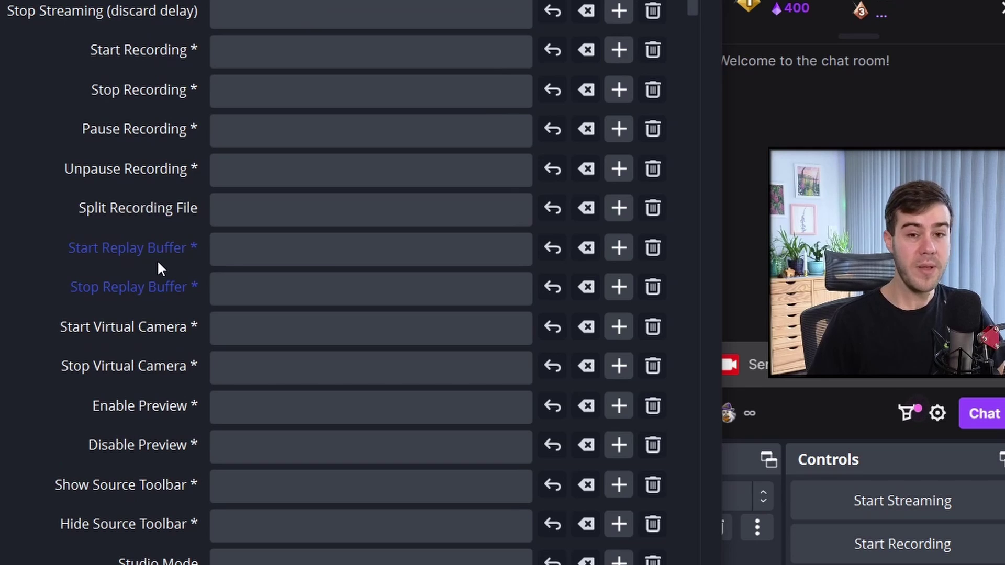
mouse_move(157, 260)
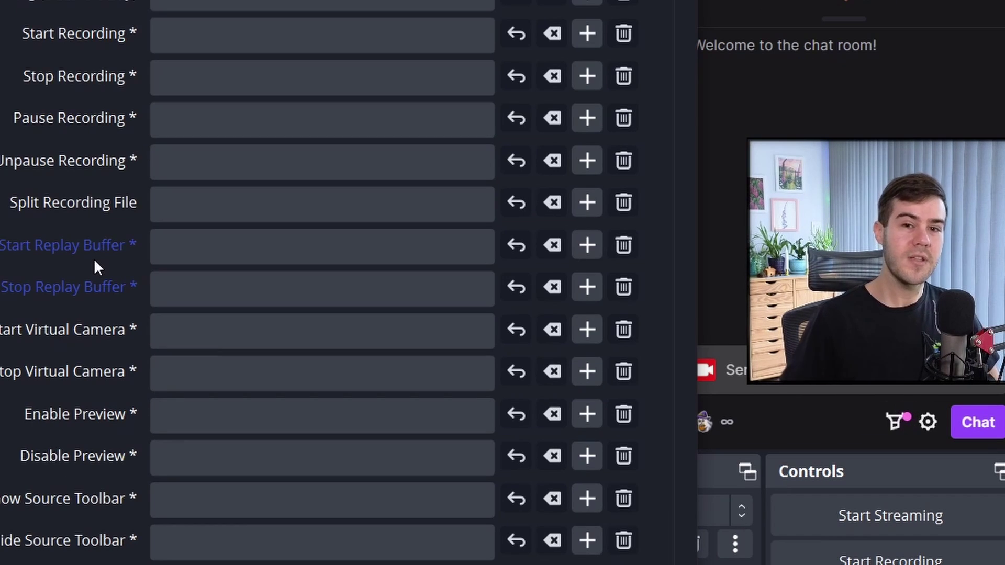
Step: Bind Num + to 'Switch to scene' for Starting Soon, then apply and close Settings
scroll(180, 221, "down", 7)
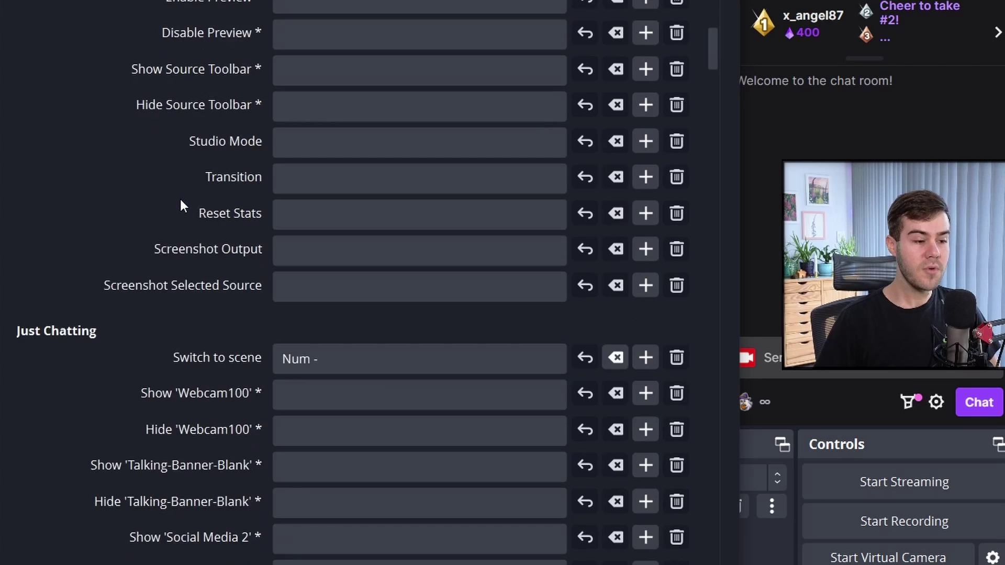
scroll(180, 199, "down", 3)
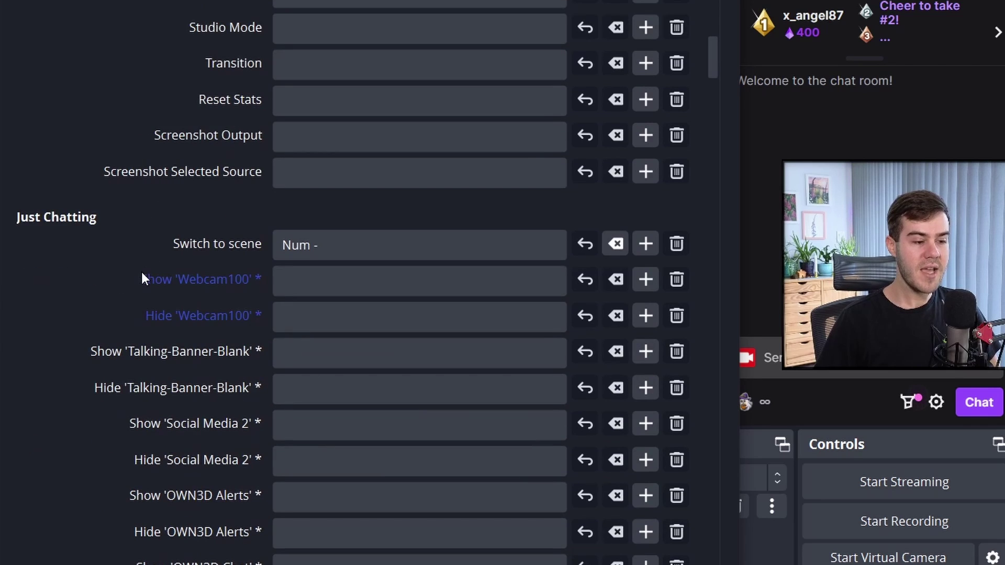
scroll(121, 268, "down", 2)
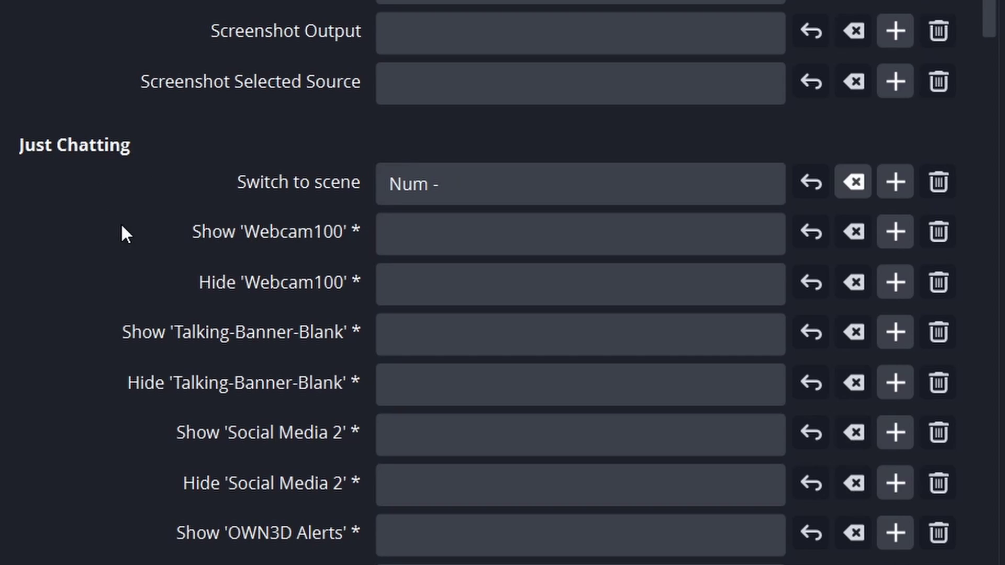
scroll(10, 125, "down", 10)
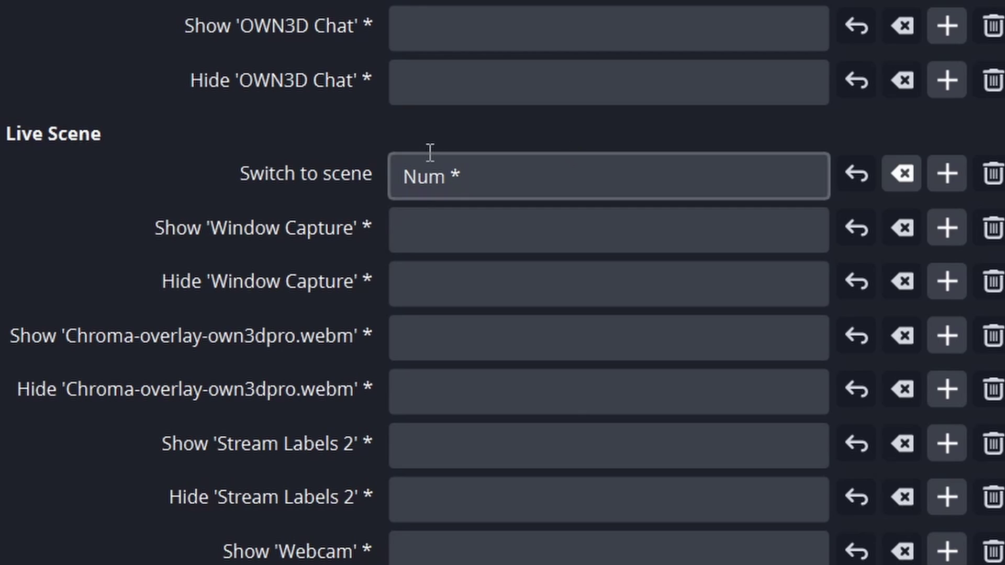
scroll(101, 173, "down", 15)
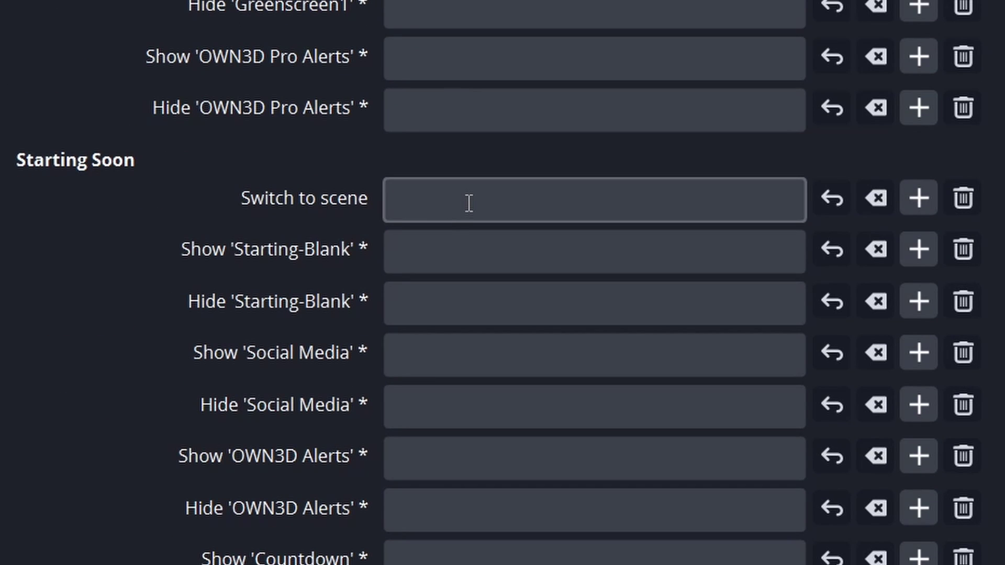
left_click(467, 203)
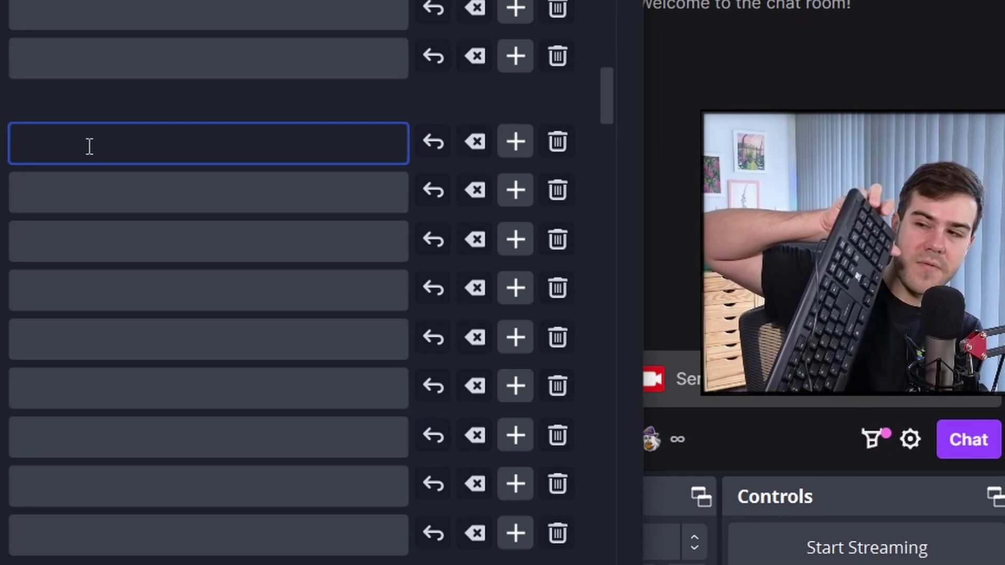
key("KP_Add")
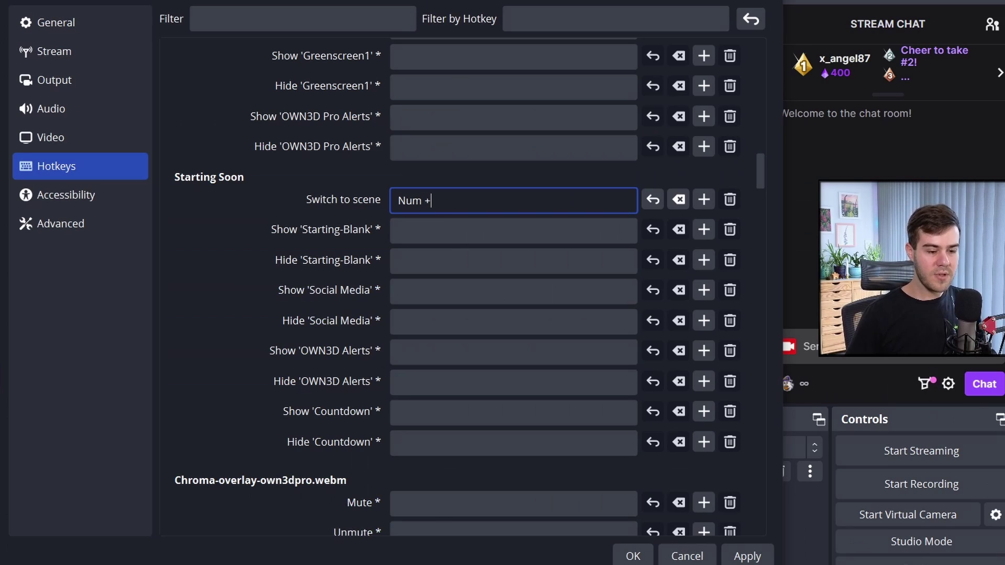
left_click(759, 556)
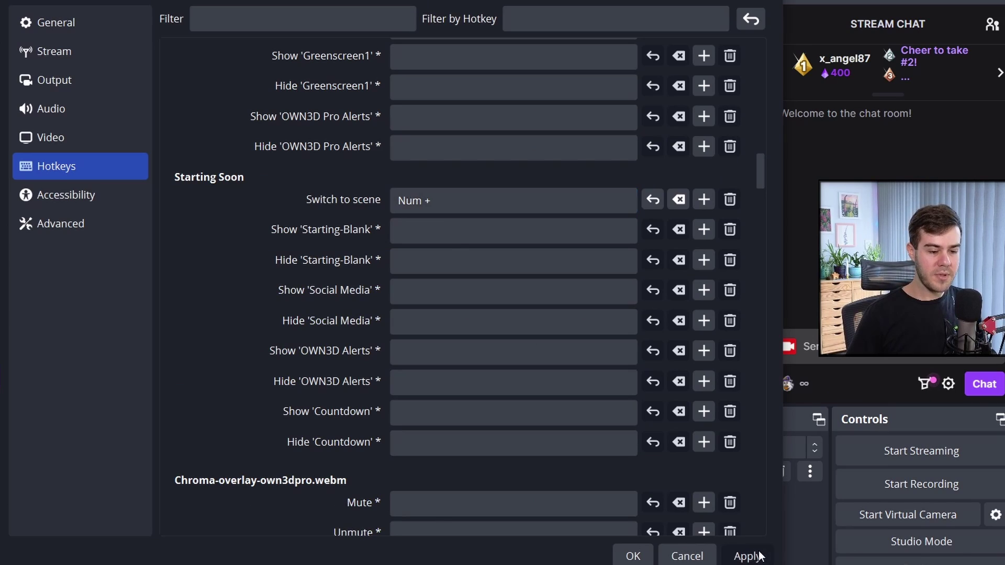
left_click(632, 556)
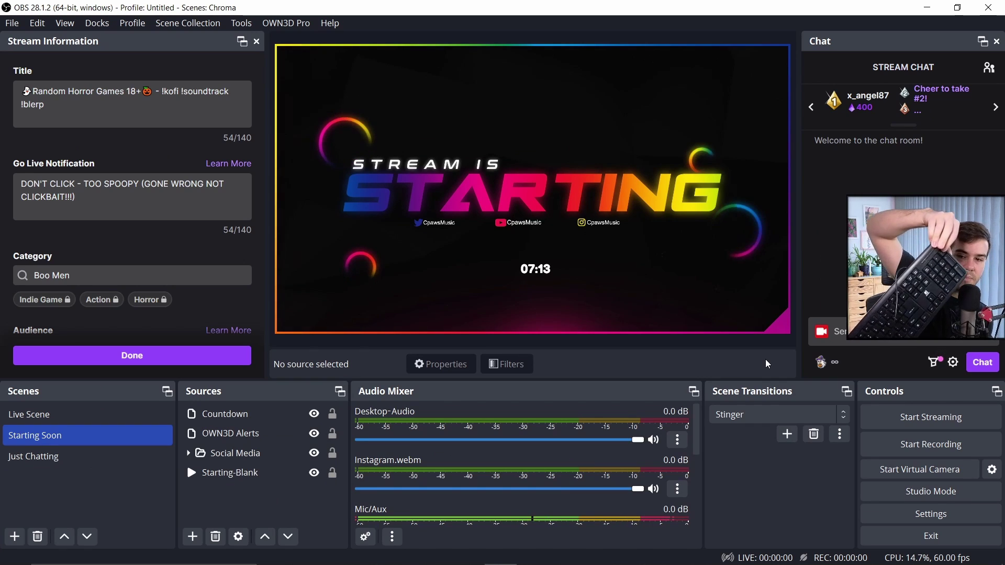
key("F3")
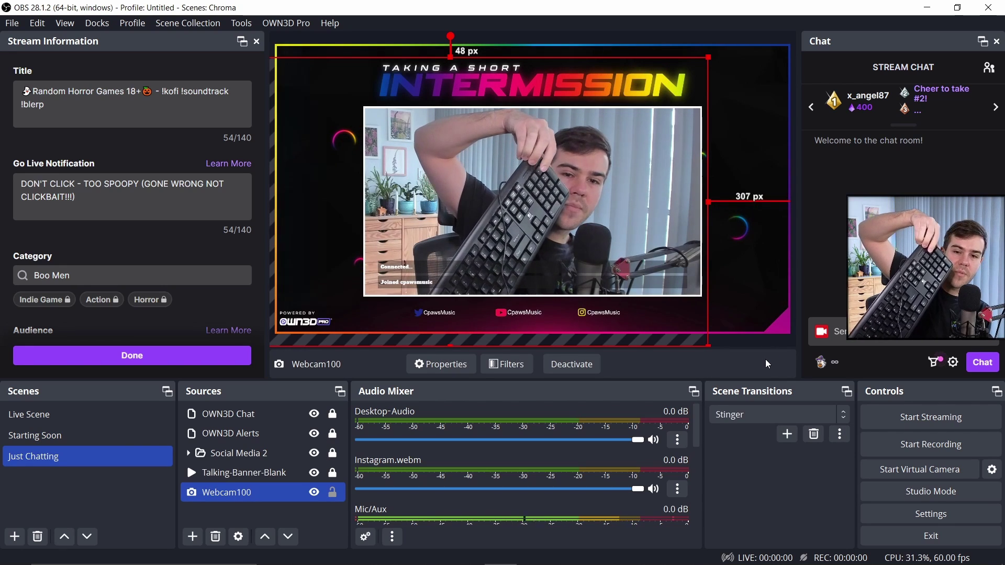
key("F1")
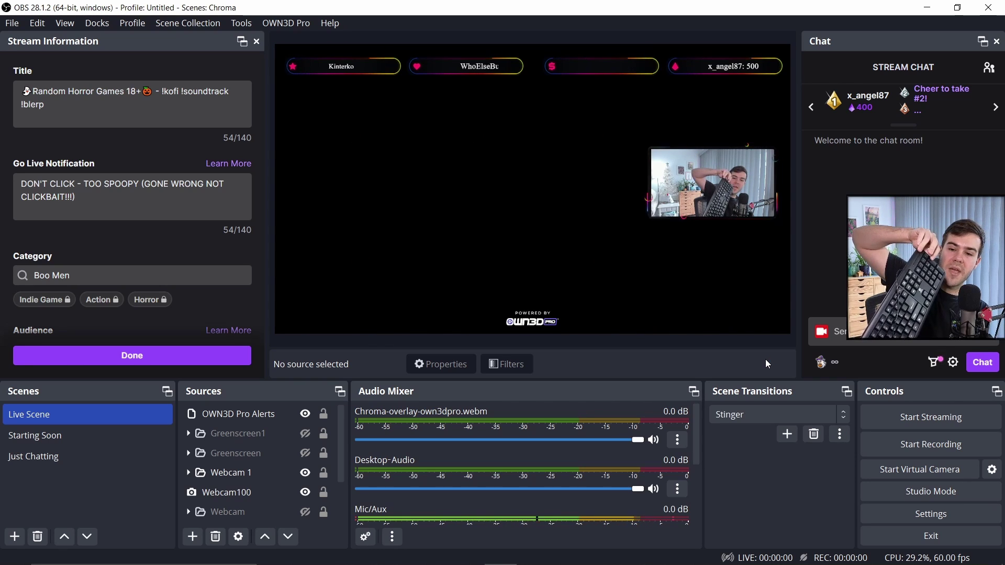
key("F2")
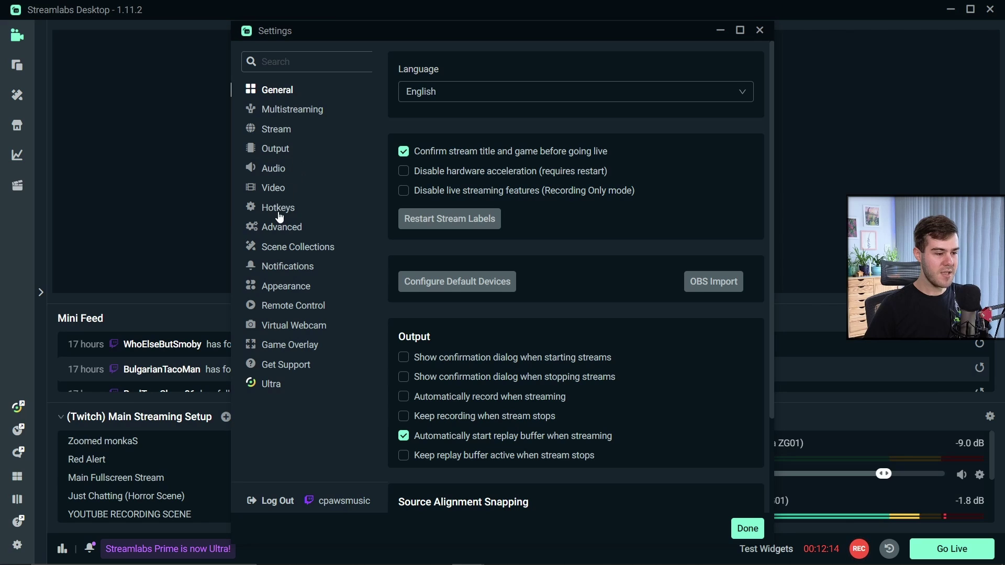
Step: Open Streamlabs Hotkeys settings and expand the Starting Soon! scene's hotkeys
left_click(278, 216)
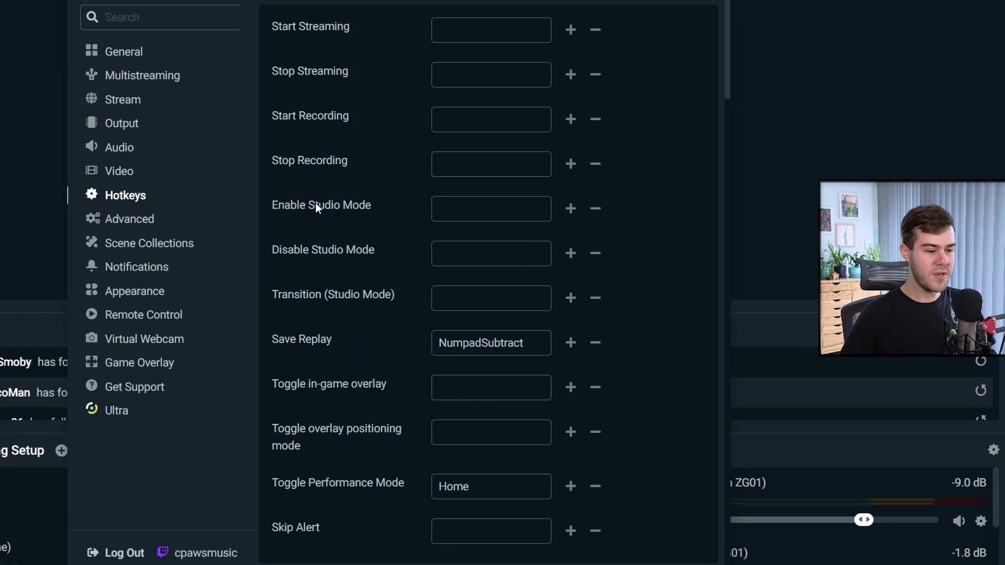
scroll(441, 208, "down", 3)
scroll(409, 117, "down", 1)
scroll(409, 166, "down", 6)
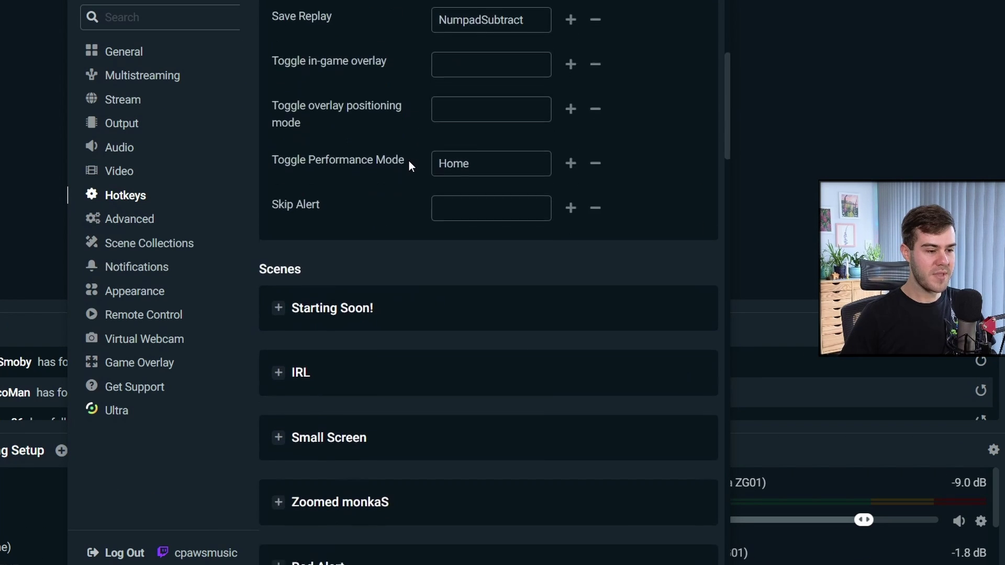
left_click(279, 73)
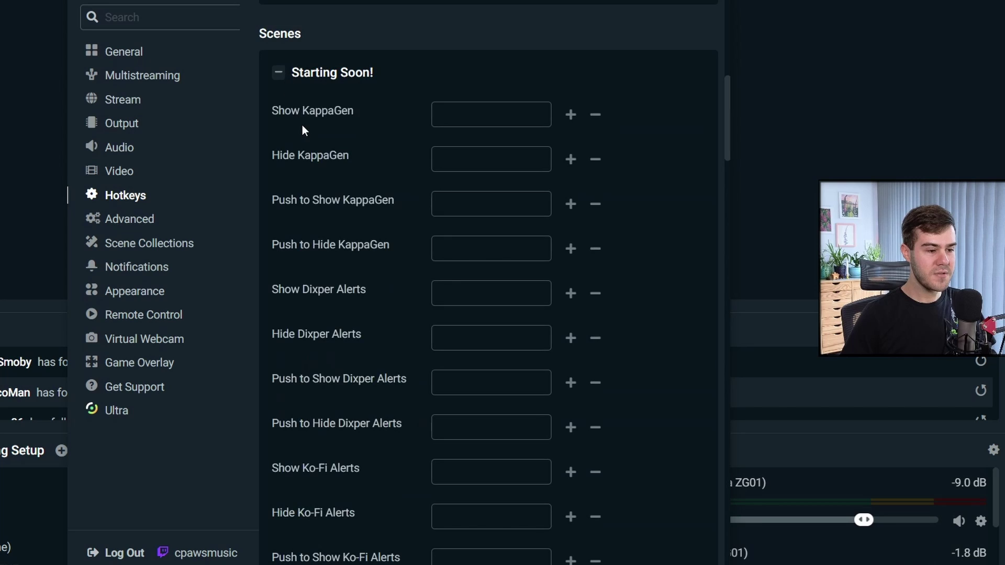
scroll(322, 146, "down", 20)
scroll(322, 146, "down", 15)
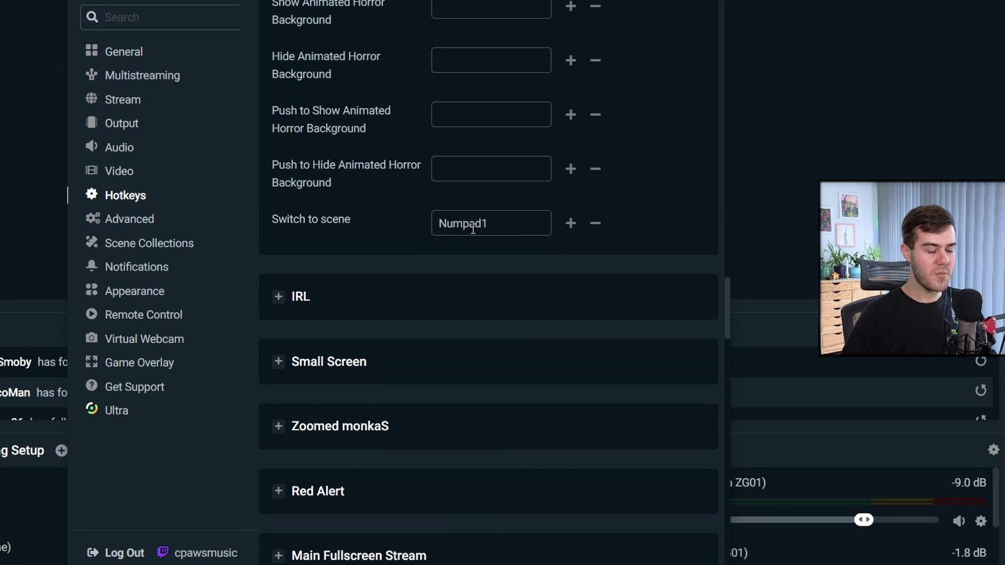
Step: Expand the IRL scene's hotkeys and review Numpad bindings, e.g. BRB Video on Numpad8/Numpad9
left_click(352, 300)
scroll(375, 285, "down", 15)
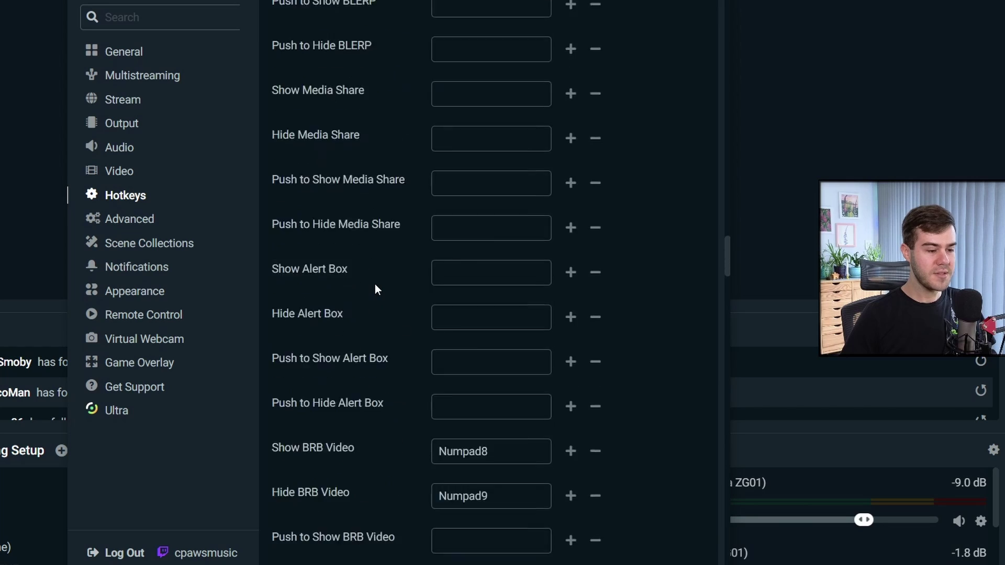
scroll(375, 281, "up", 6)
scroll(359, 268, "down", 20)
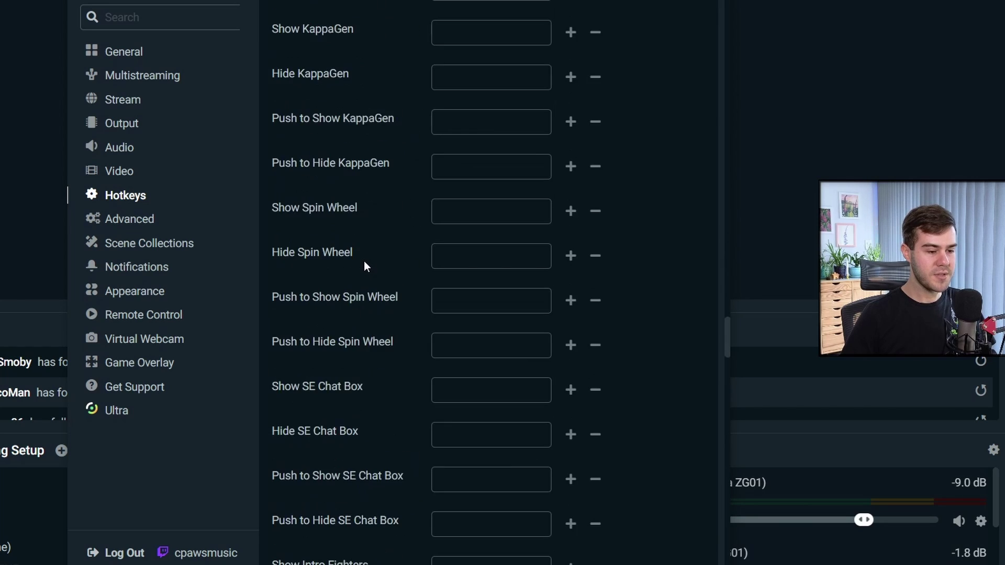
scroll(364, 265, "down", 5)
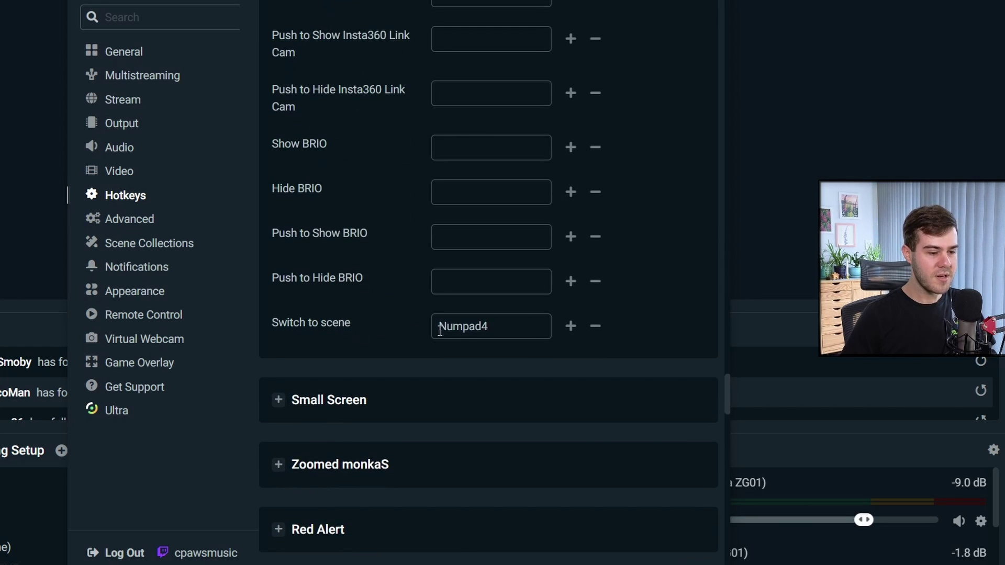
scroll(300, 290, "up", 2)
scroll(373, 288, "up", 20)
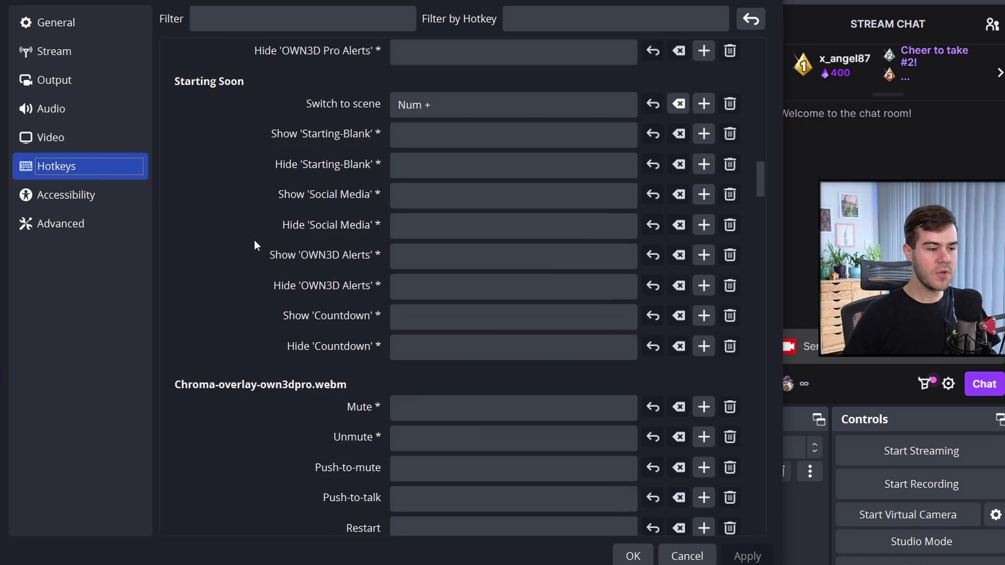
Step: Bind Num 3 to both Mic/Aux Mute and Unmute so it toggles the microphone
scroll(253, 240, "down", 10)
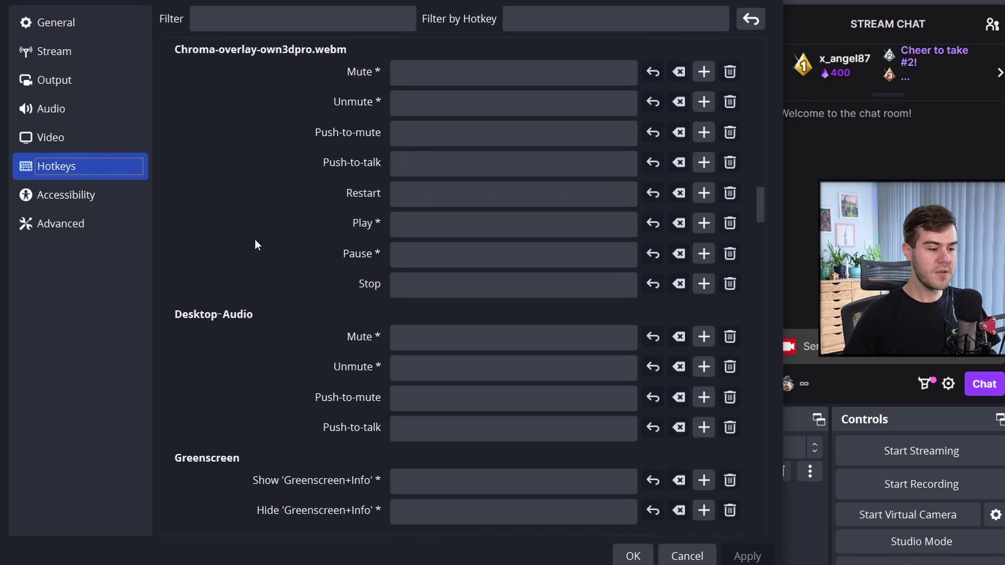
scroll(285, 206, "down", 20)
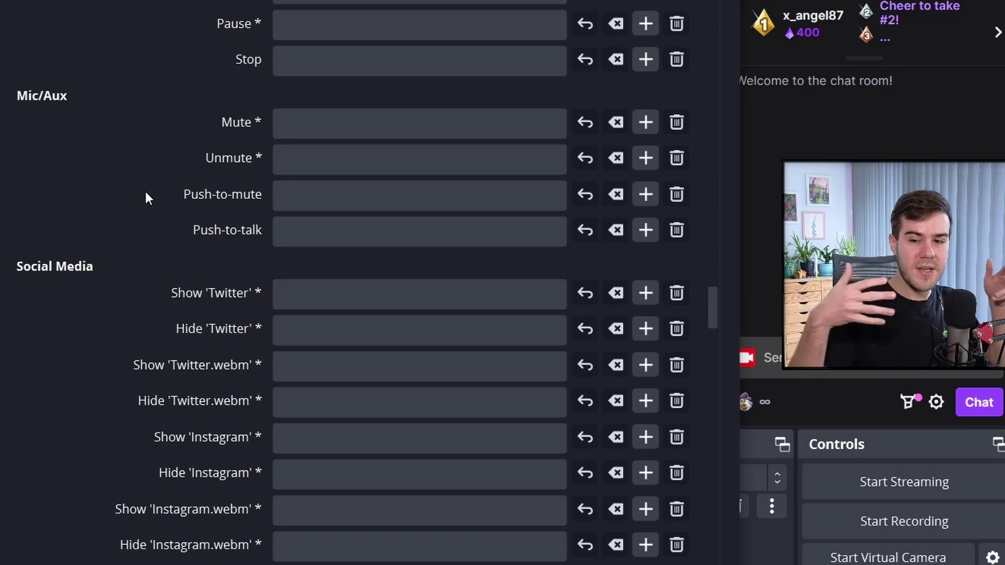
scroll(336, 190, "up", 1)
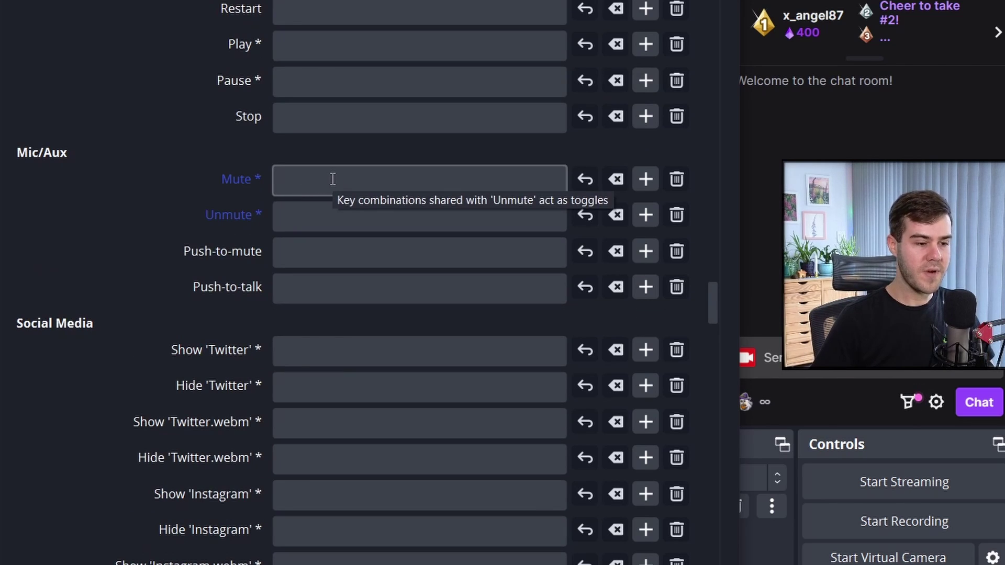
left_click(332, 179)
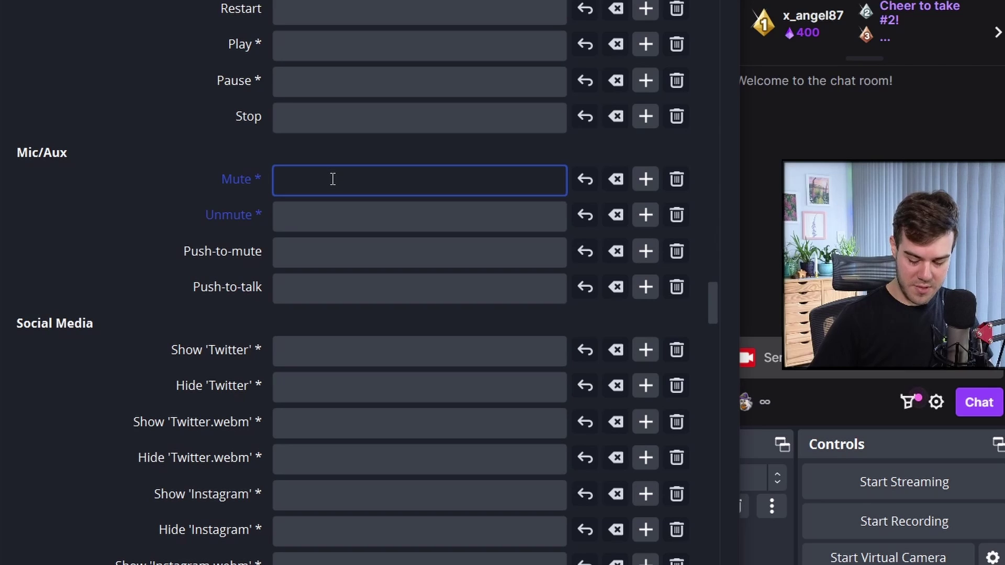
key("KP_3")
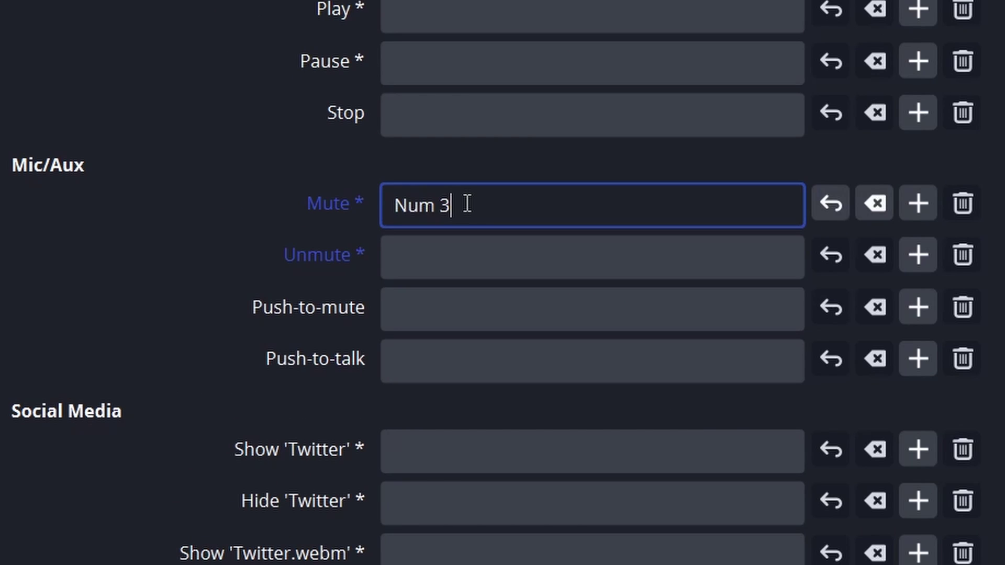
left_click(462, 252)
key("KP_3")
Step: Apply the hotkey changes and close OBS Studio's Settings with OK
left_click(747, 556)
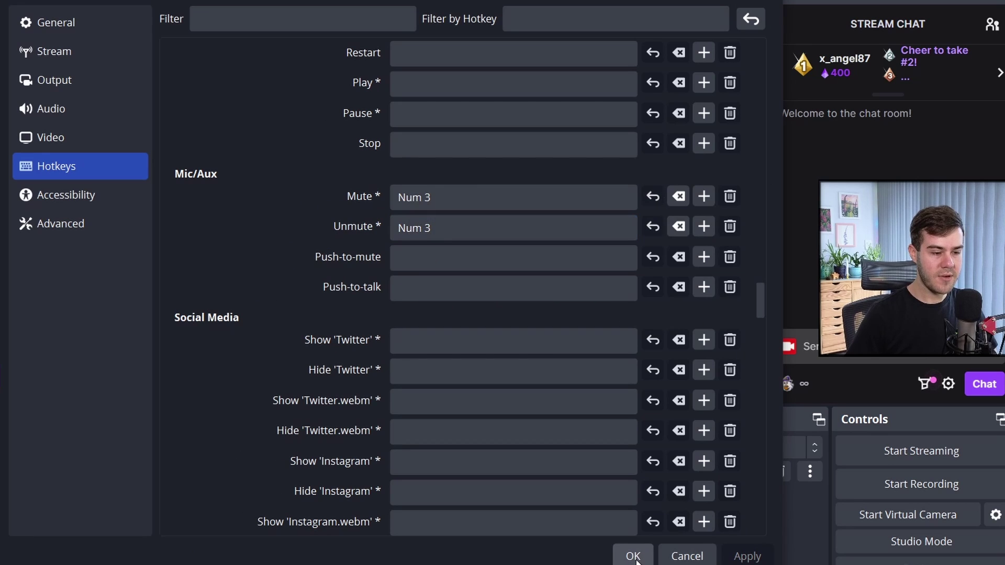
left_click(633, 556)
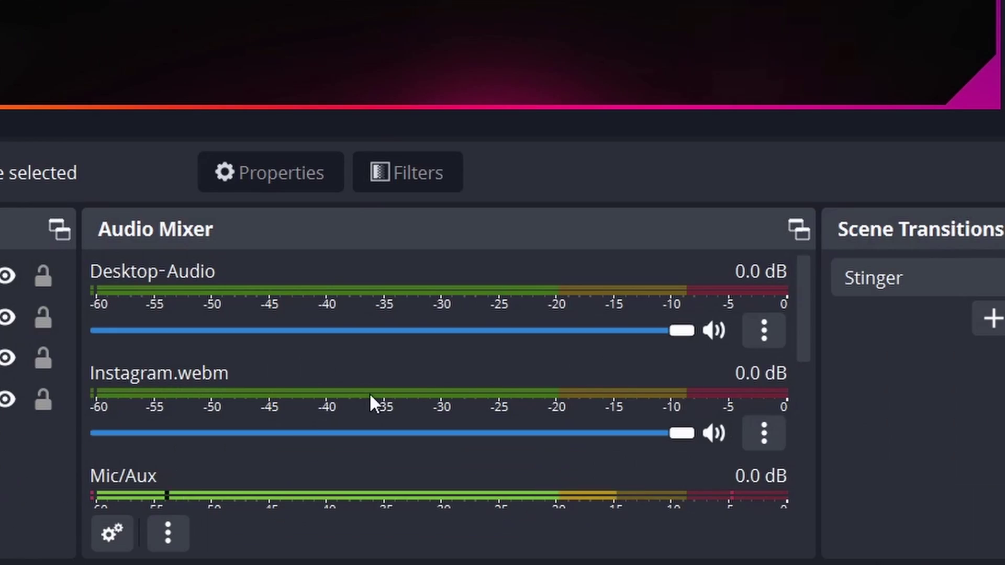
scroll(357, 393, "down", 3)
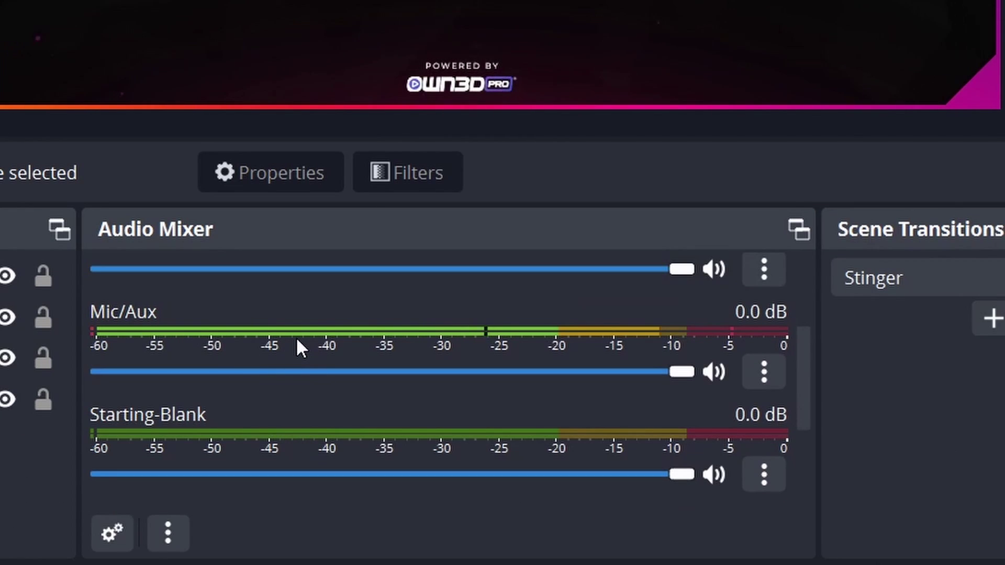
Step: Test Num 3 twice to mute and then unmute Mic/Aux in the Audio Mixer
key("KP_3")
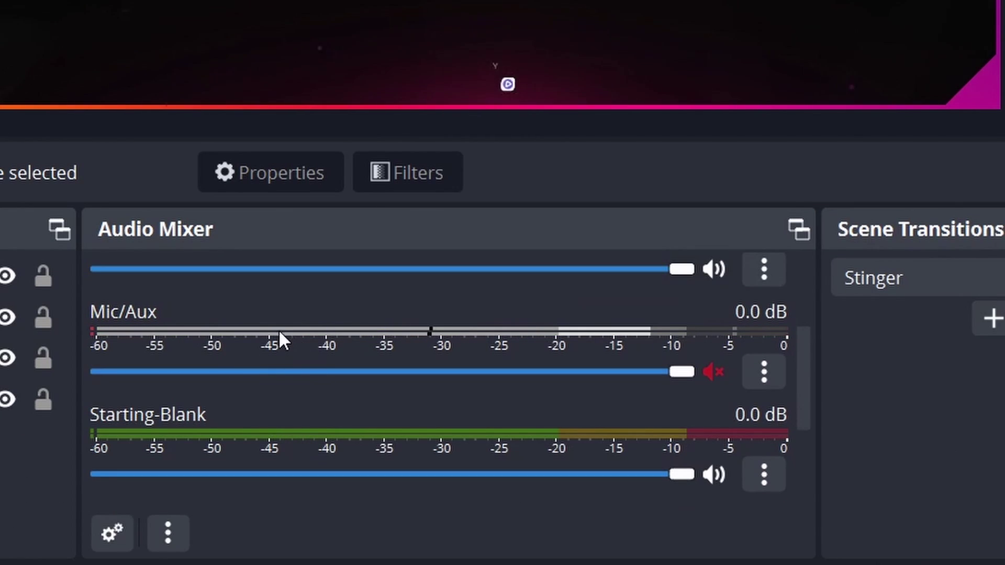
key("KP_3")
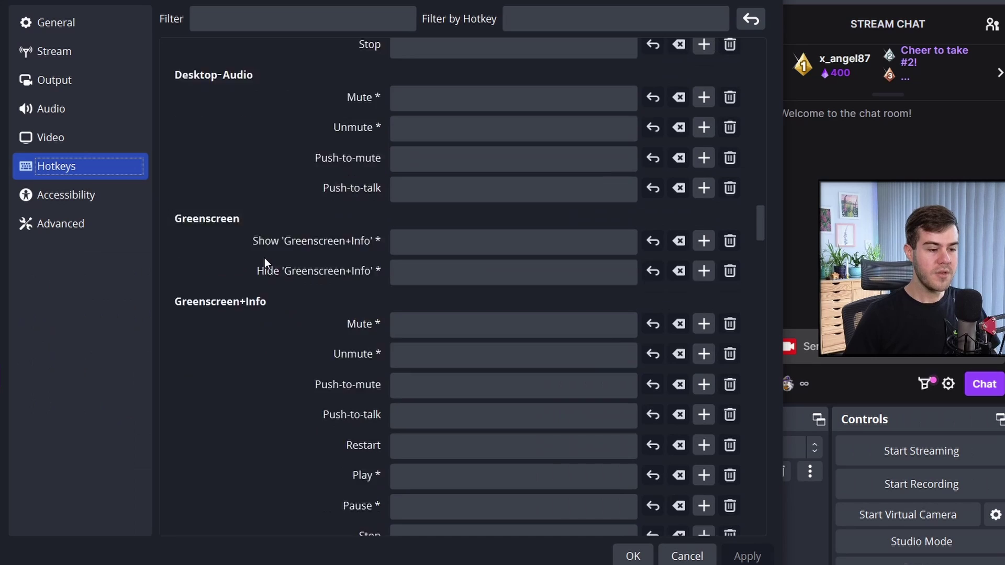
scroll(265, 259, "down", 12)
scroll(265, 257, "down", 15)
scroll(263, 259, "down", 1)
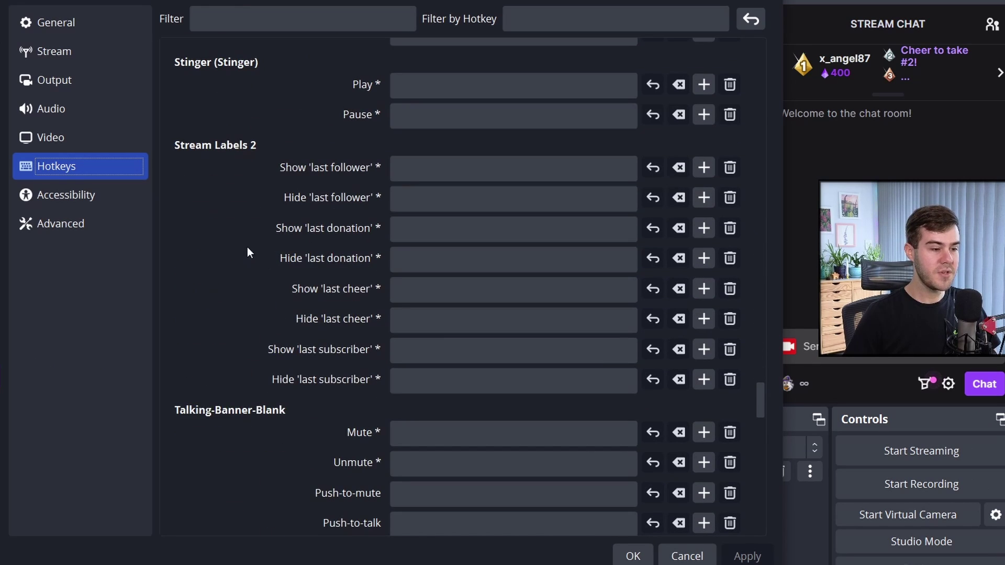
scroll(263, 277, "down", 2)
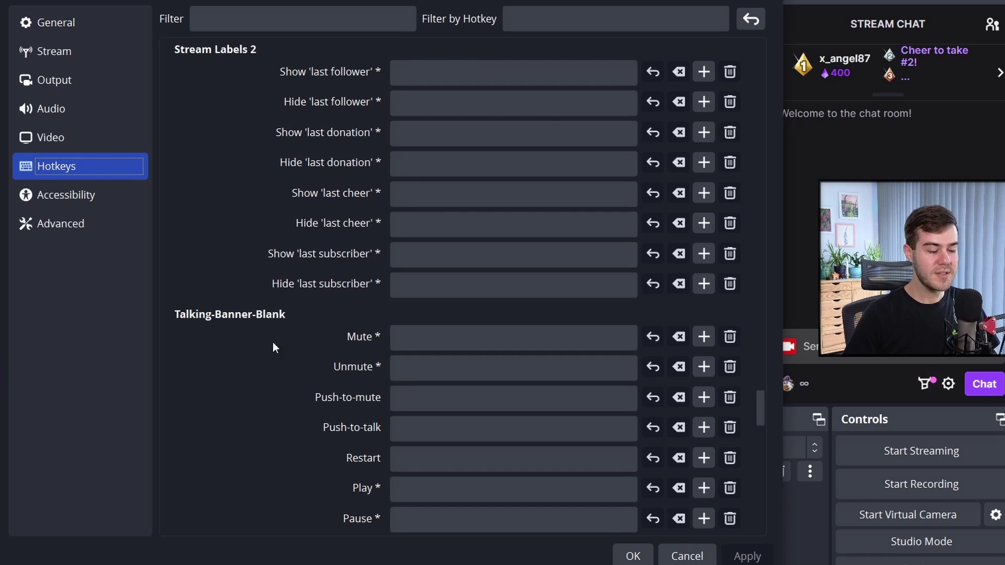
scroll(266, 369, "down", 7)
scroll(265, 350, "down", 5)
scroll(257, 338, "down", 10)
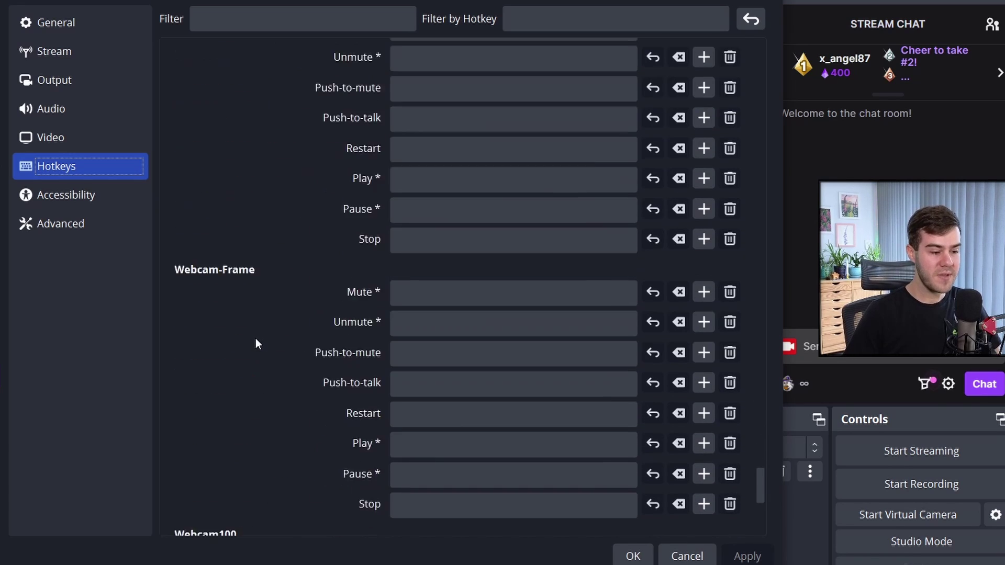
scroll(255, 339, "down", 8)
scroll(255, 339, "down", 1)
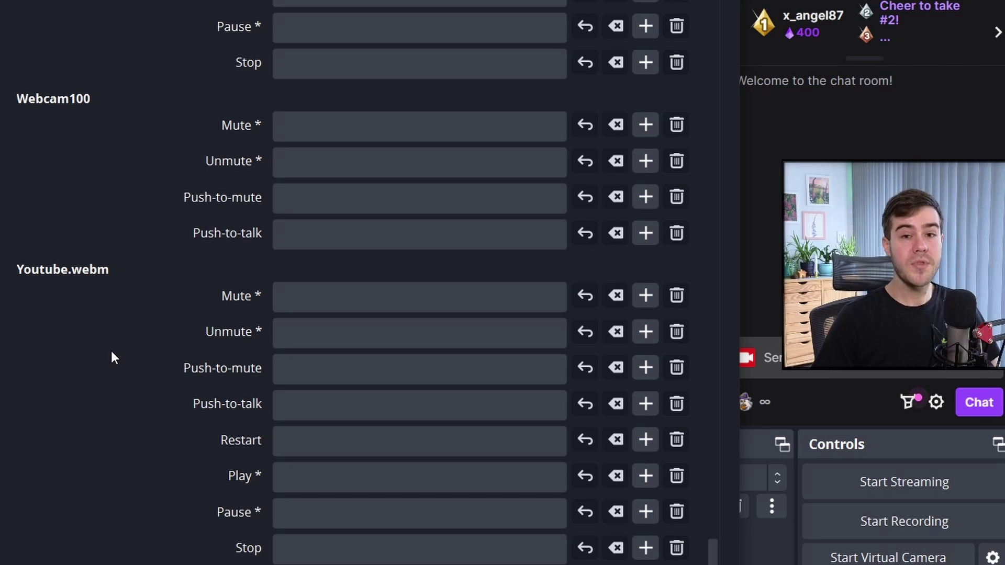
scroll(256, 361, "up", 3)
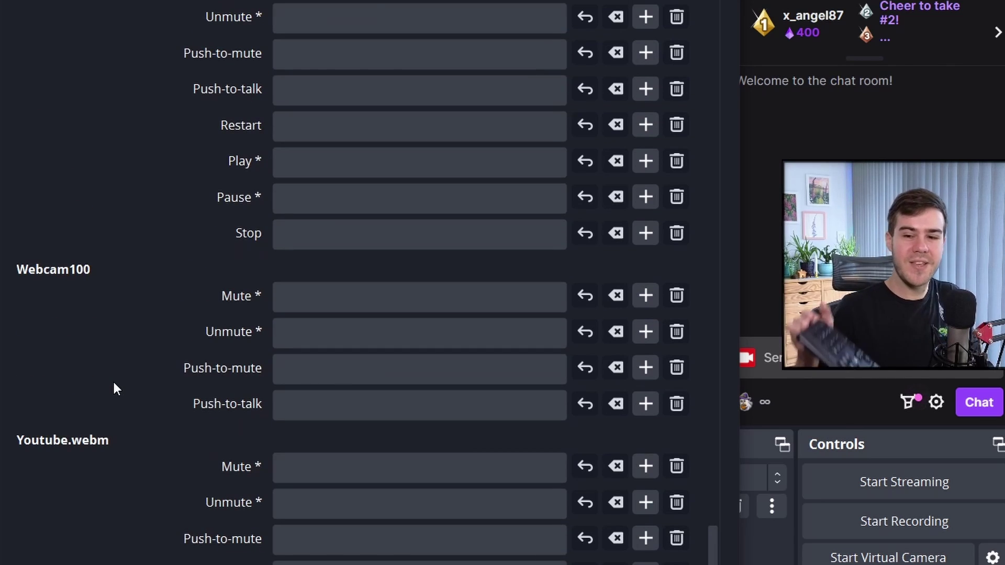